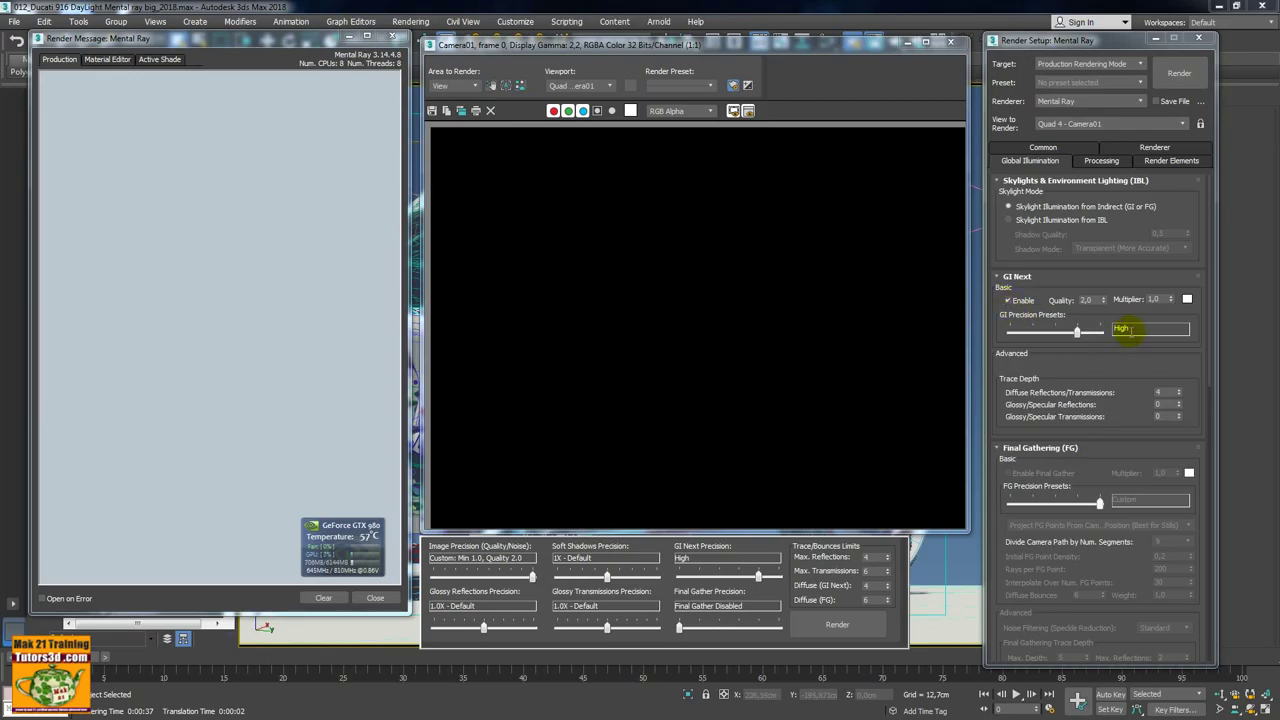
# Render the Ducati from Camera01 with Mental Ray using only GPU 0, the GTX 980 Ti
pyautogui.click(1101, 161)
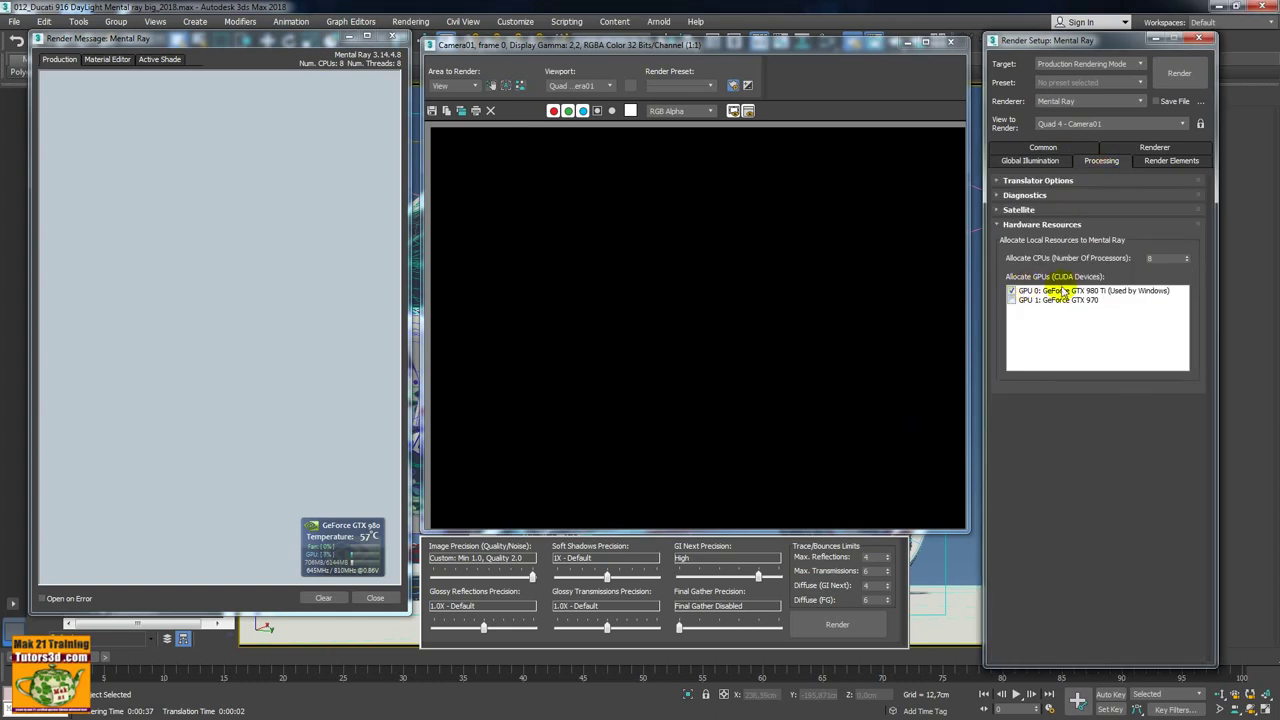
pyautogui.click(1178, 75)
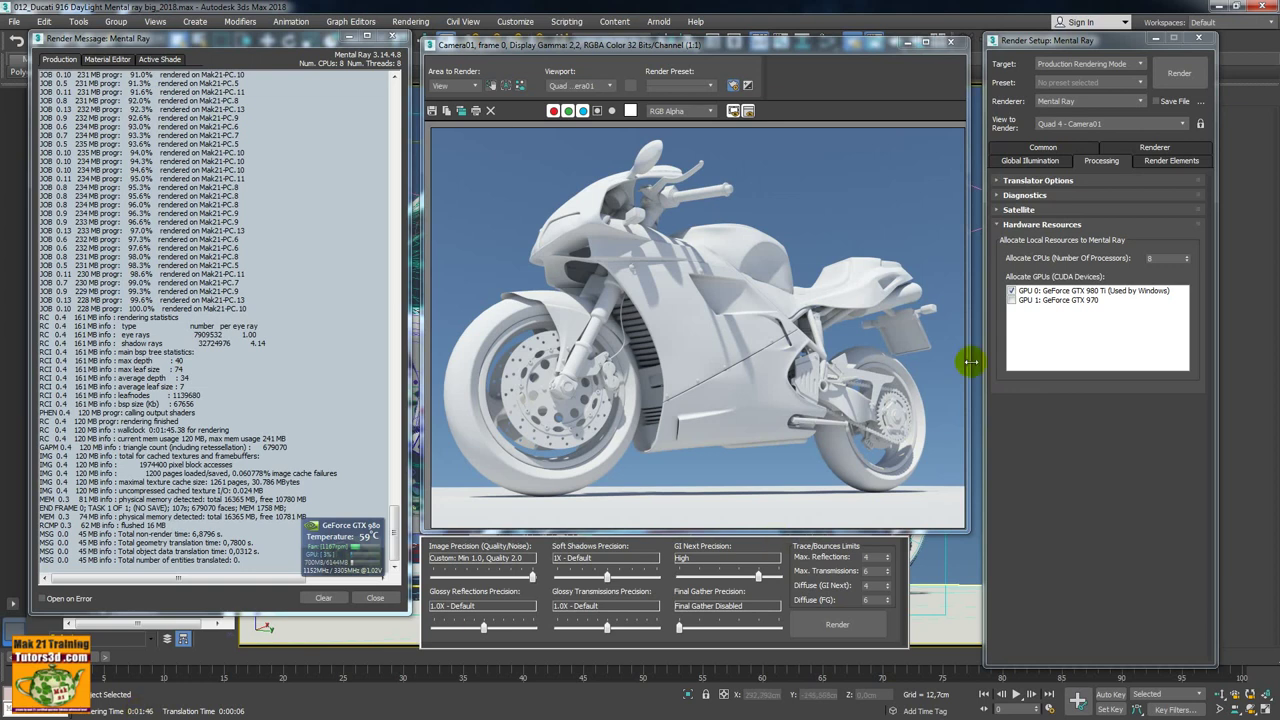
# Swap rendering from GPU 0 to GPU 1 (GTX 970), clear the frame buffer and re-render
pyautogui.click(1012, 291)
pyautogui.click(1012, 300)
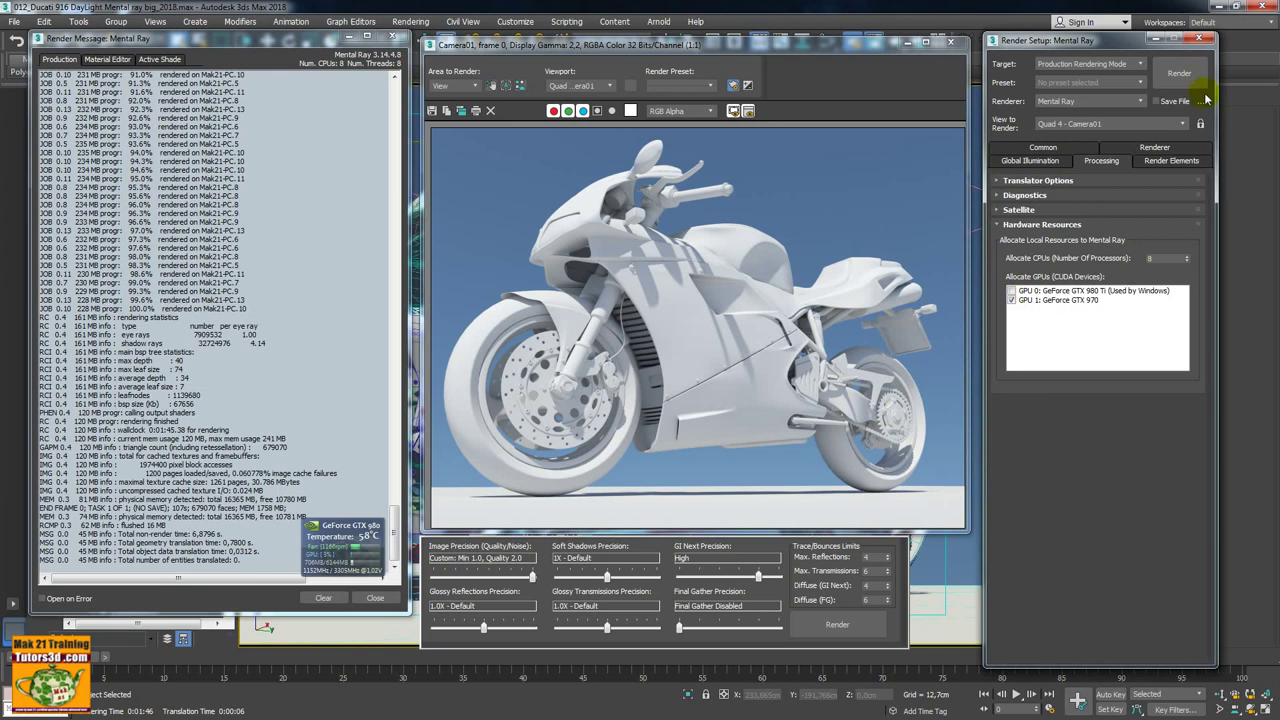
pyautogui.click(490, 111)
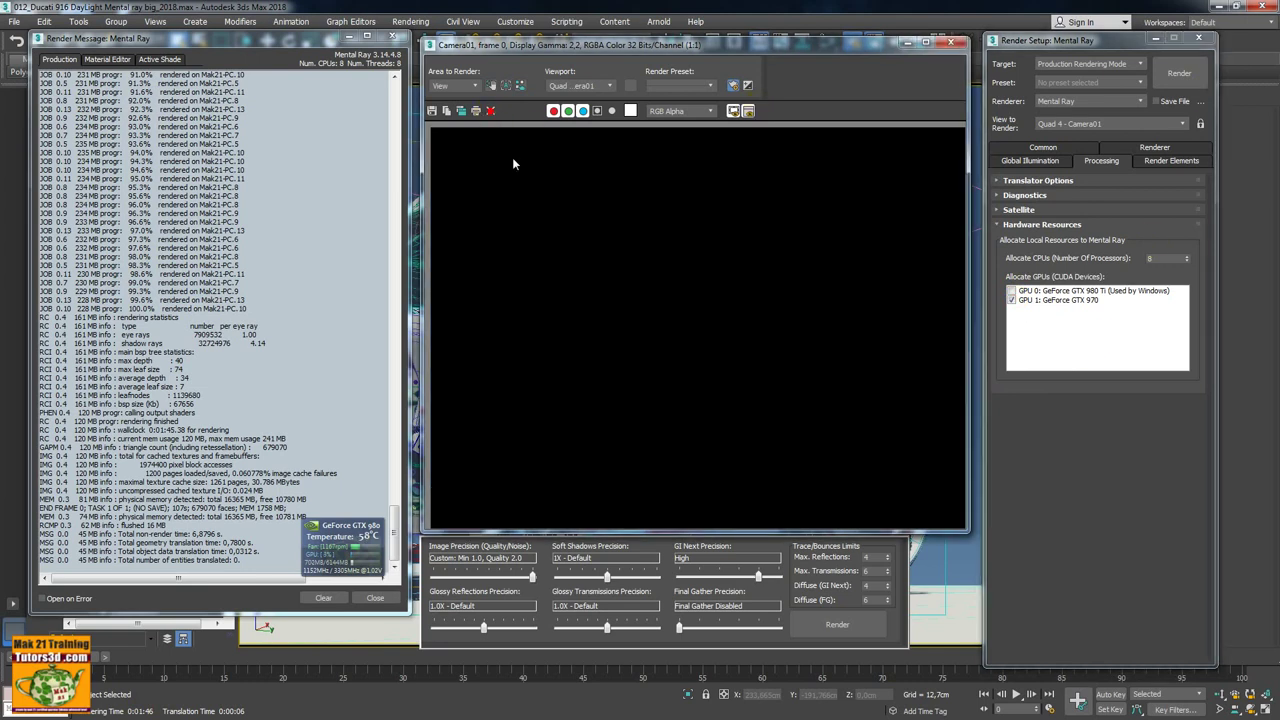
pyautogui.click(1195, 78)
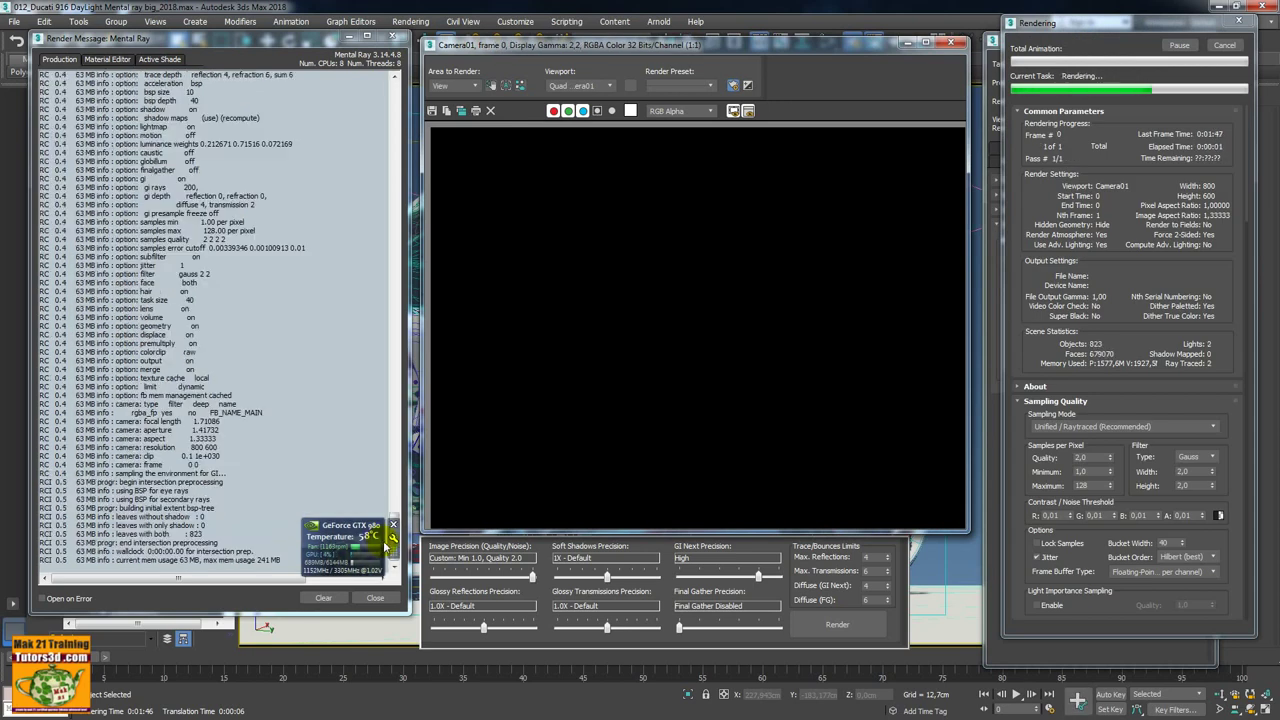
# Set the GPU Observer adapter to the GeForce GTX 970
pyautogui.click(391, 540)
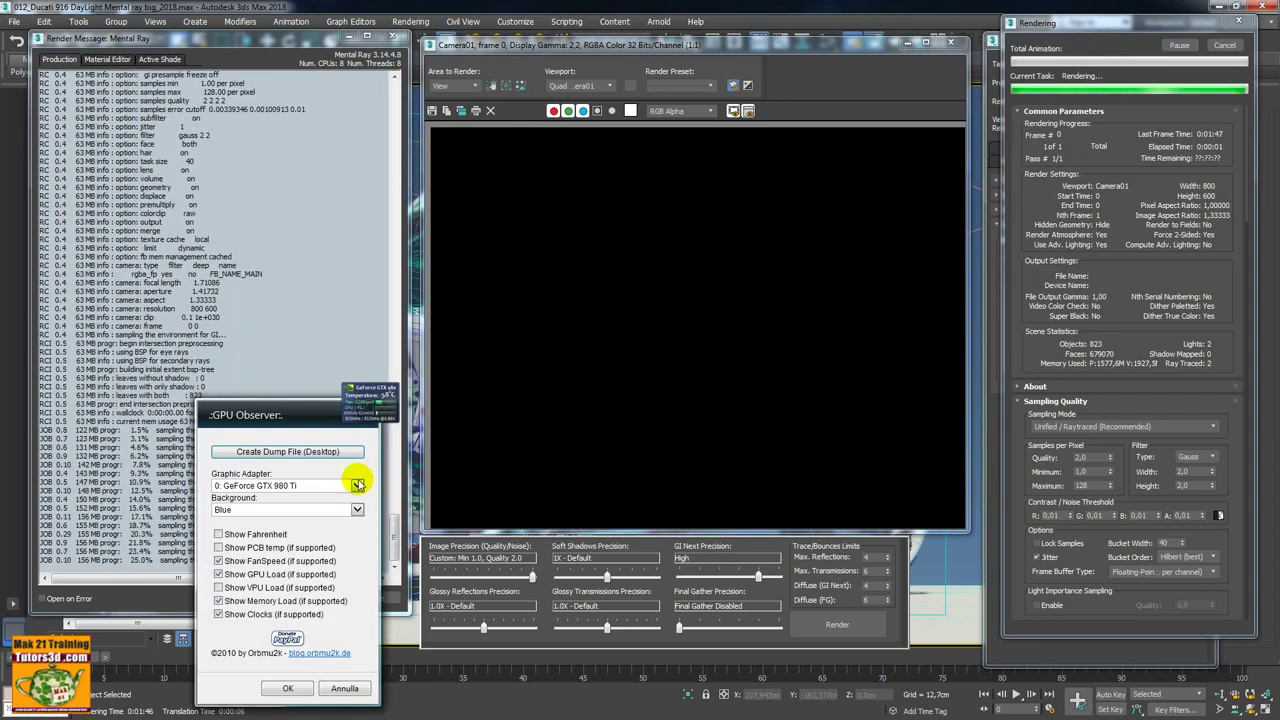
pyautogui.click(357, 485)
pyautogui.click(289, 509)
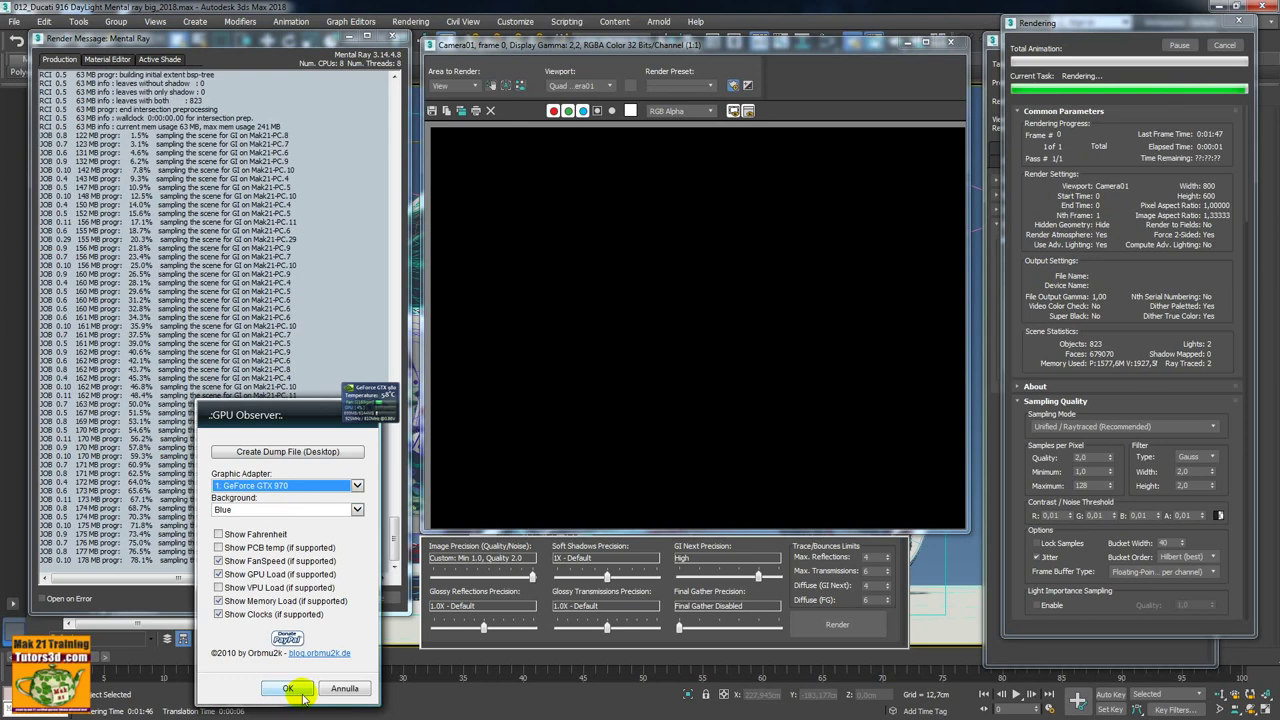
pyautogui.click(343, 688)
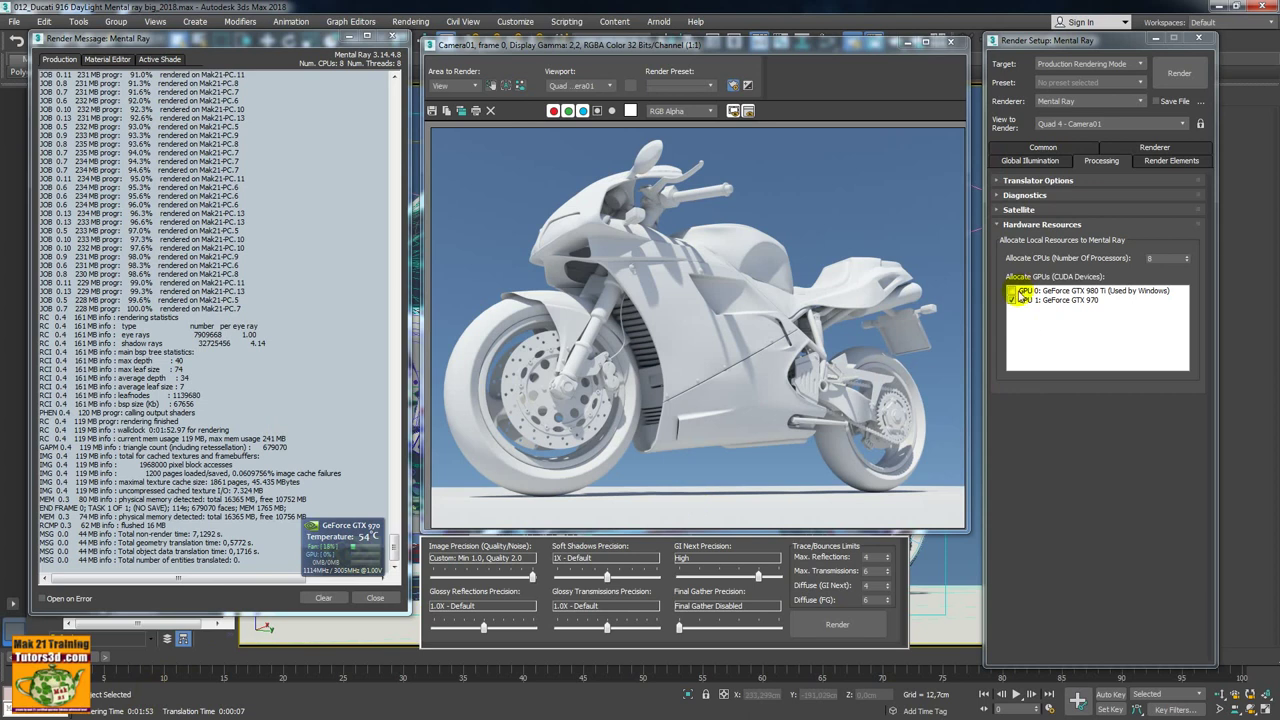
# Enable GPU 0 alongside GPU 1, clear the frame buffer and render again
pyautogui.click(1012, 291)
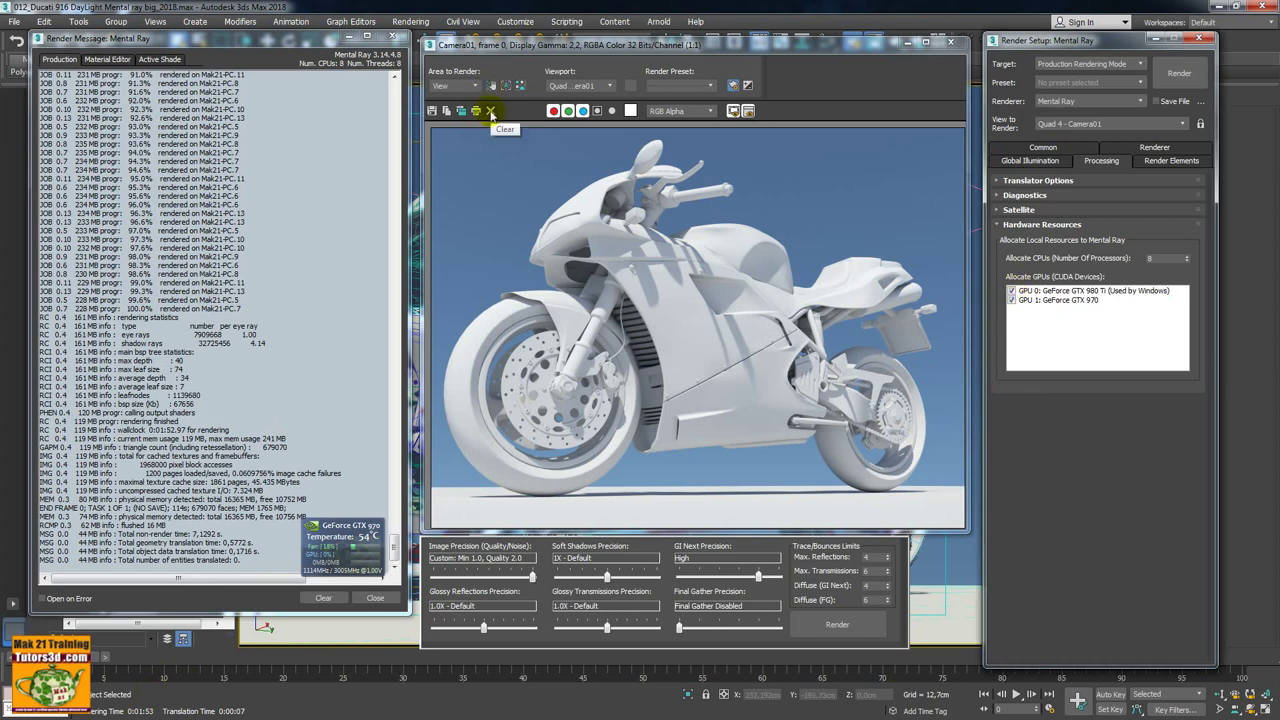
pyautogui.click(490, 111)
pyautogui.click(1165, 82)
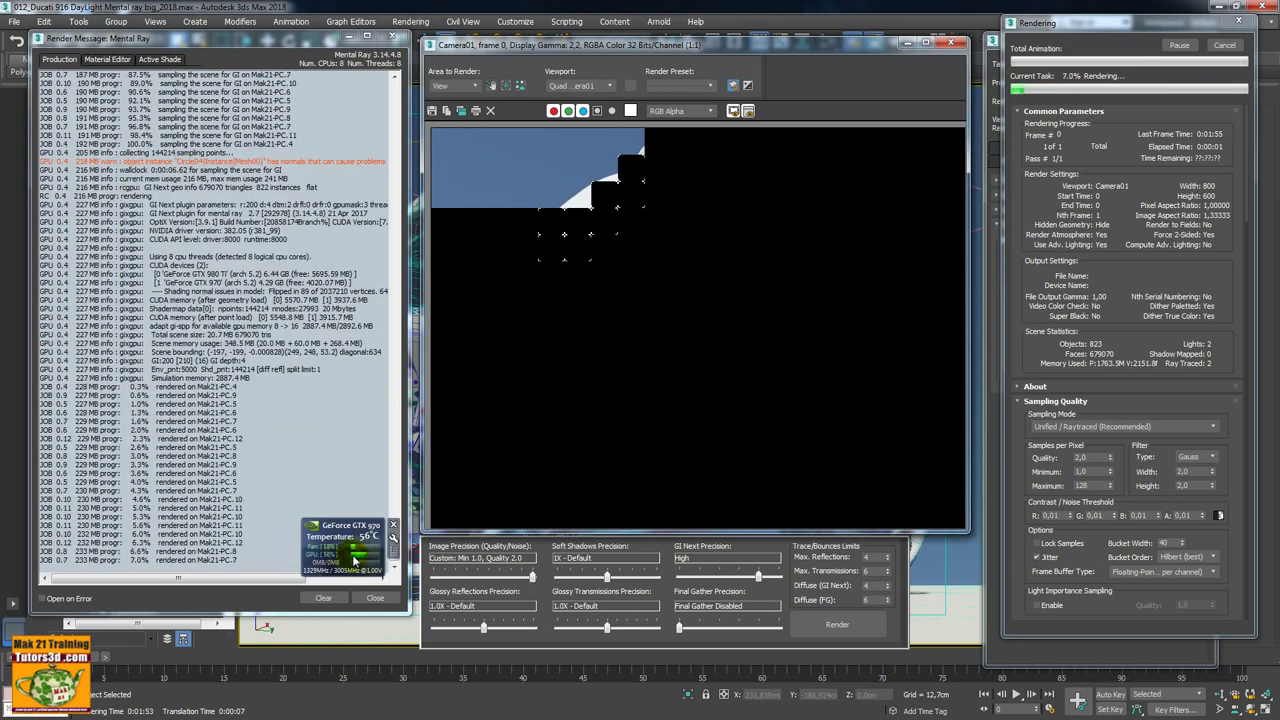
# Switch the GPU Observer adapter back to the GeForce GTX 980 Ti
pyautogui.click(393, 540)
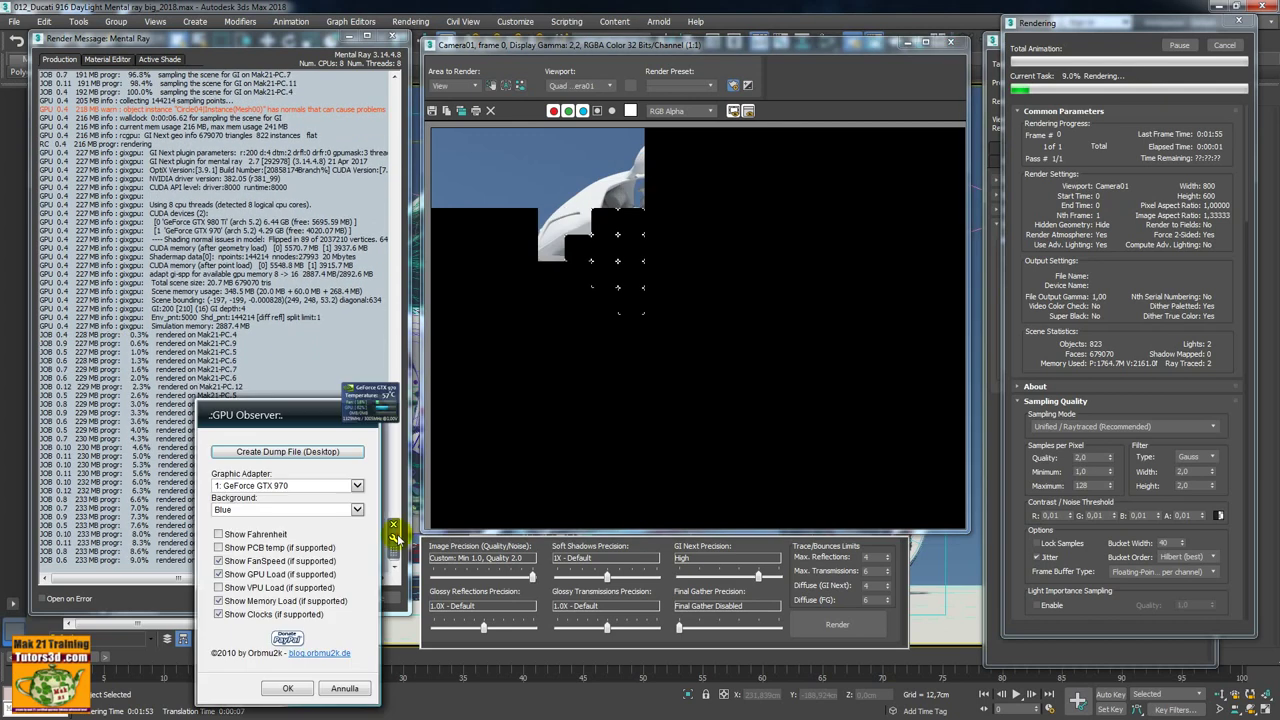
pyautogui.click(357, 485)
pyautogui.click(270, 498)
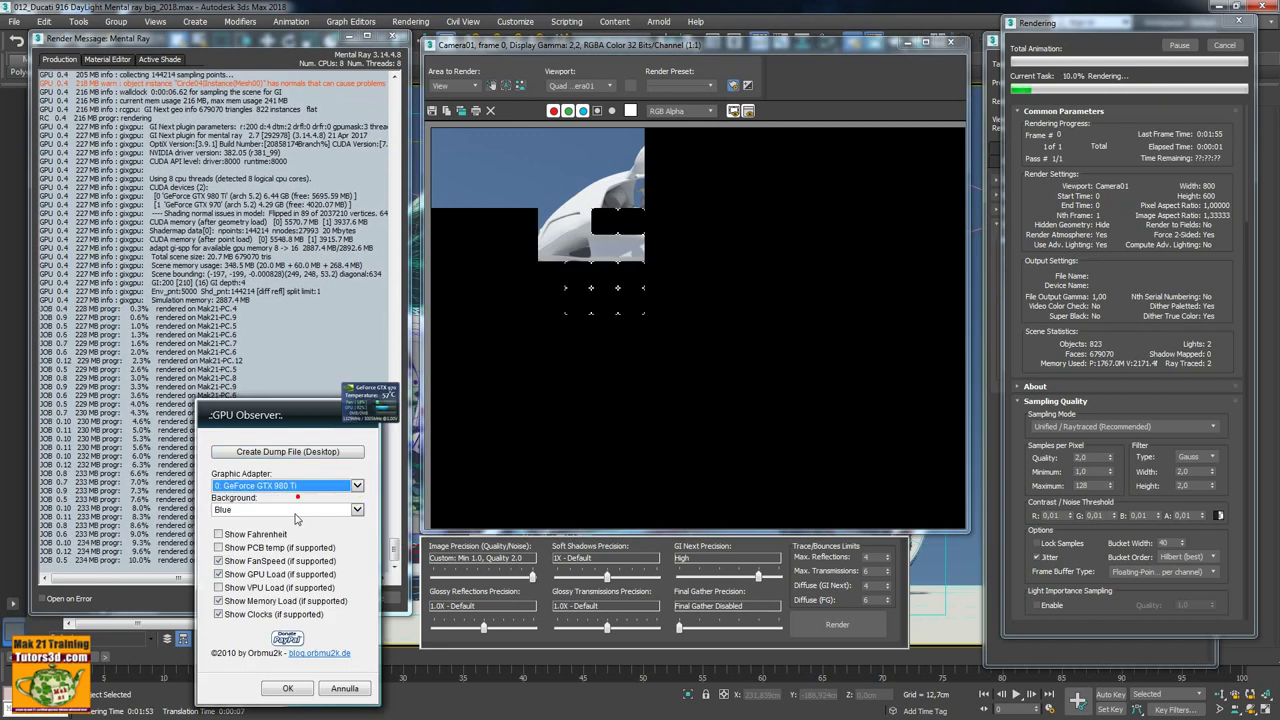
pyautogui.click(289, 689)
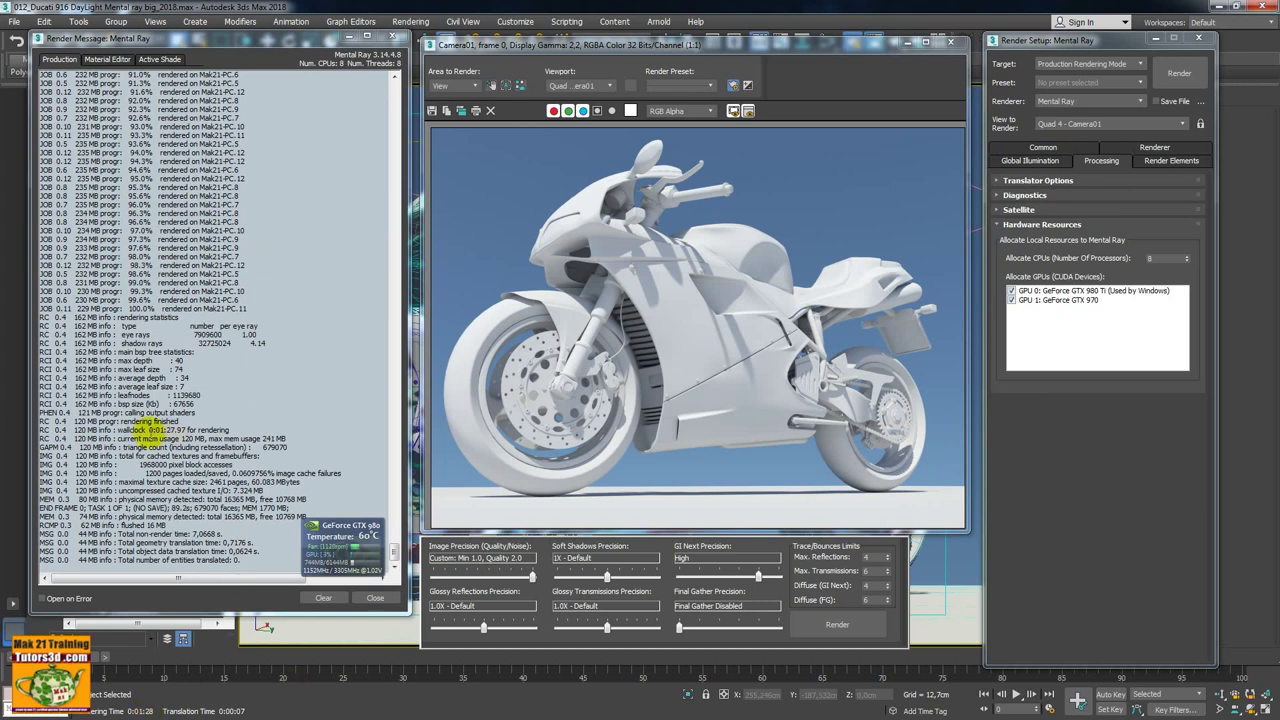
# Highlight the 1:28 wallclock time in the log and expand the Mental Ray About rollout on the Renderer tab
pyautogui.moveTo(197, 430); pyautogui.dragTo(148, 431)
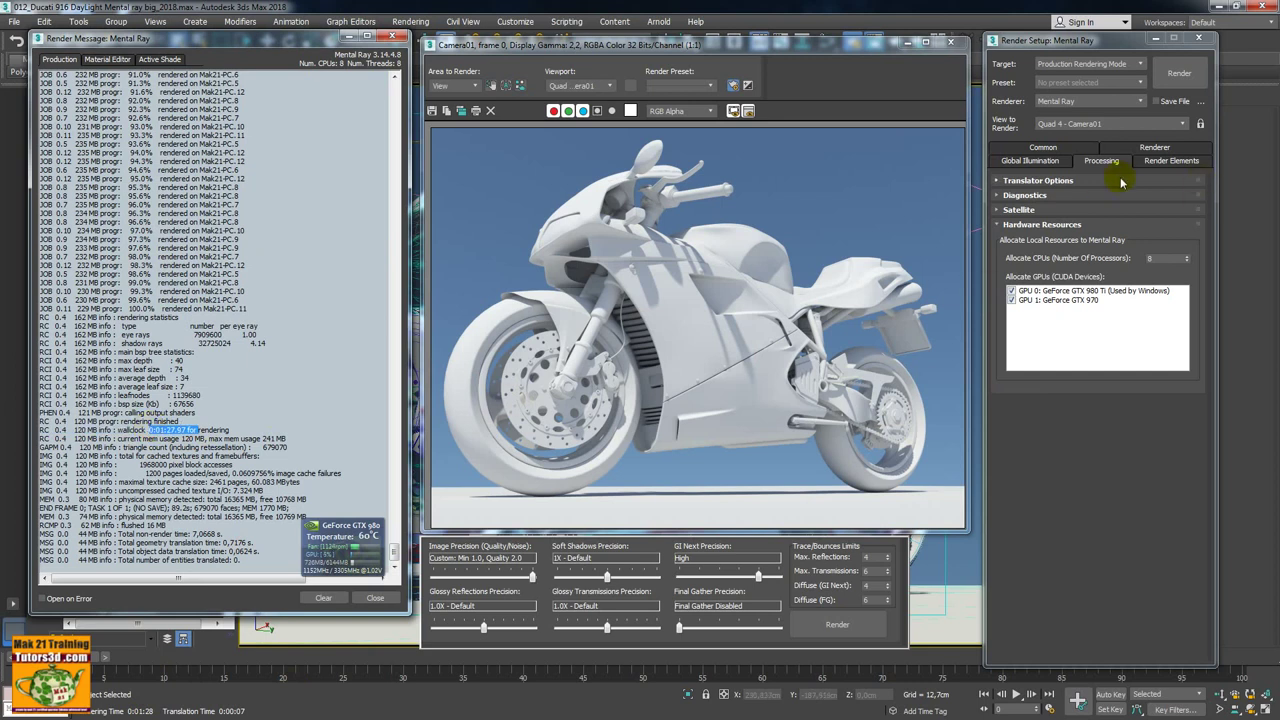
pyautogui.click(1150, 147)
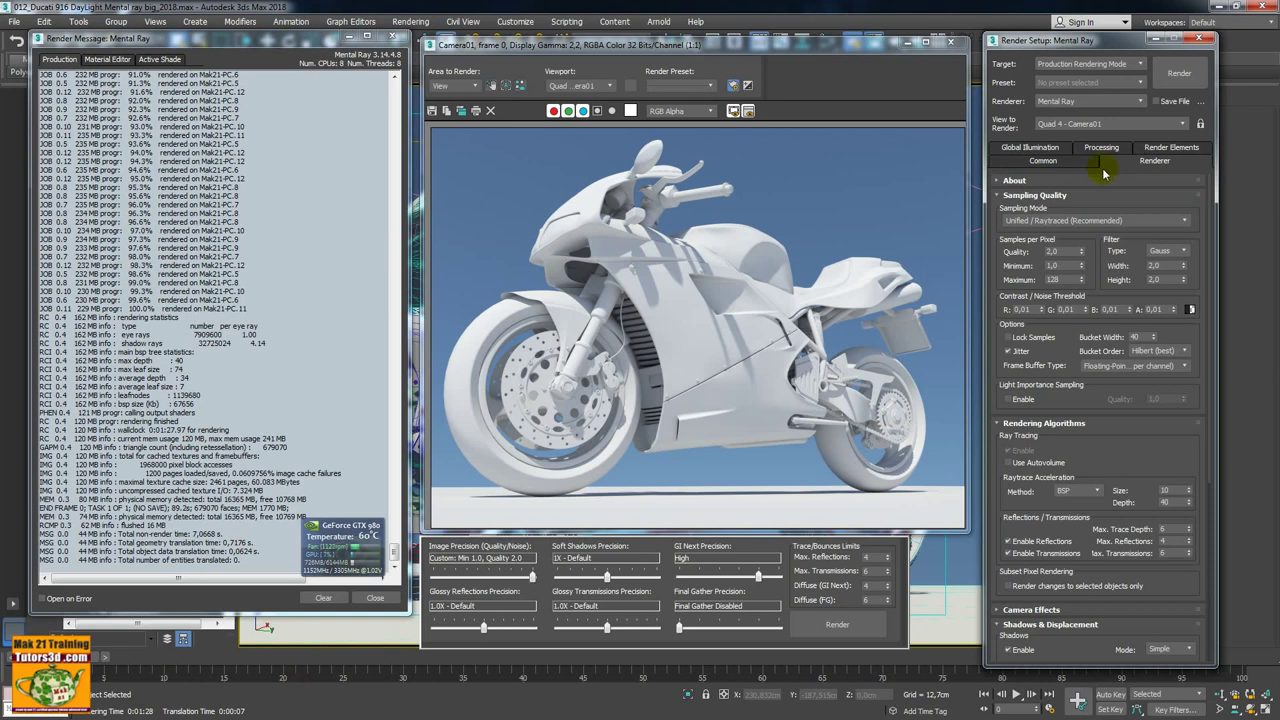
pyautogui.click(1036, 181)
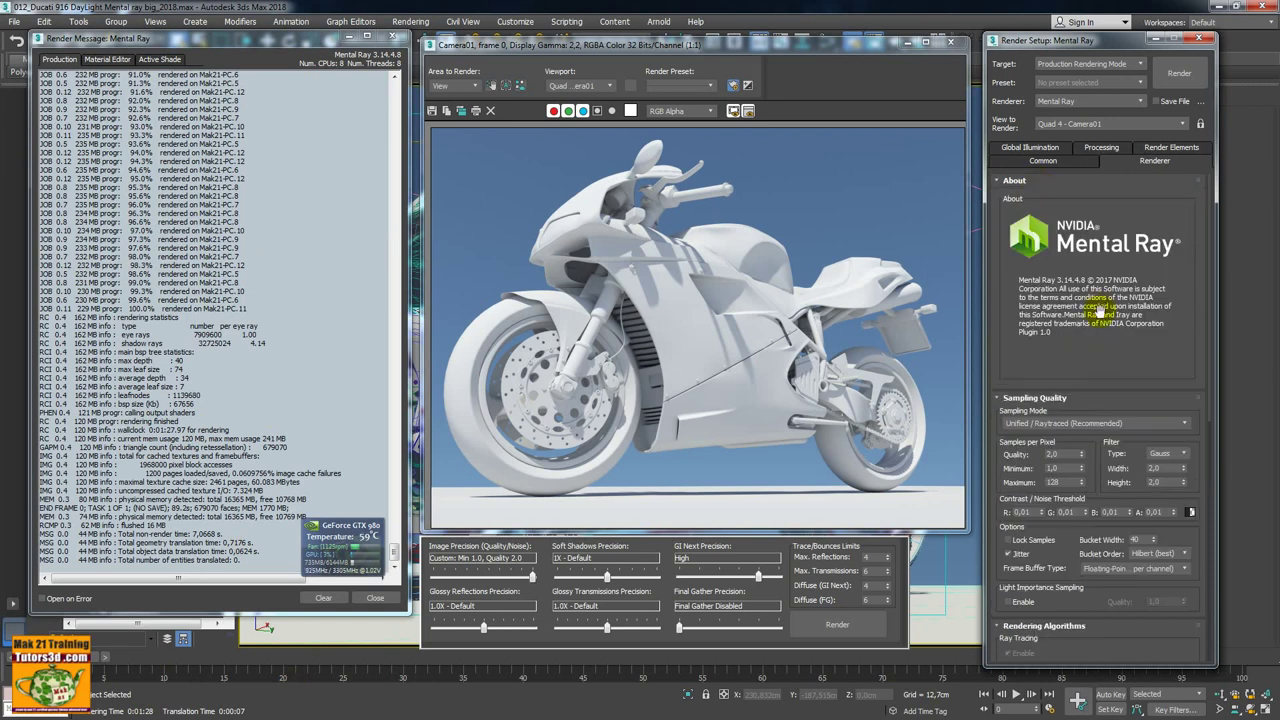